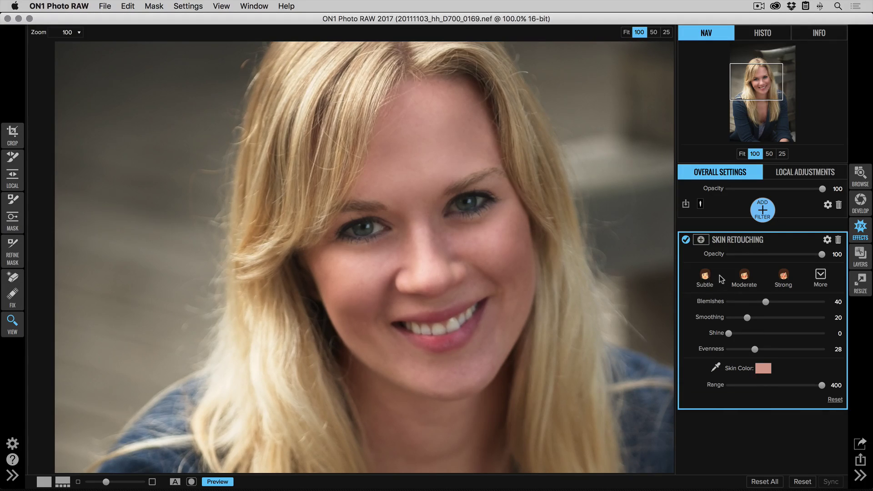
# - Compare the skin retouching, then paint a Magic Eye Fixer adjustment (Exposure 1, Contrast 10, Detail 20) over the left eye
pyautogui.click(686, 240)
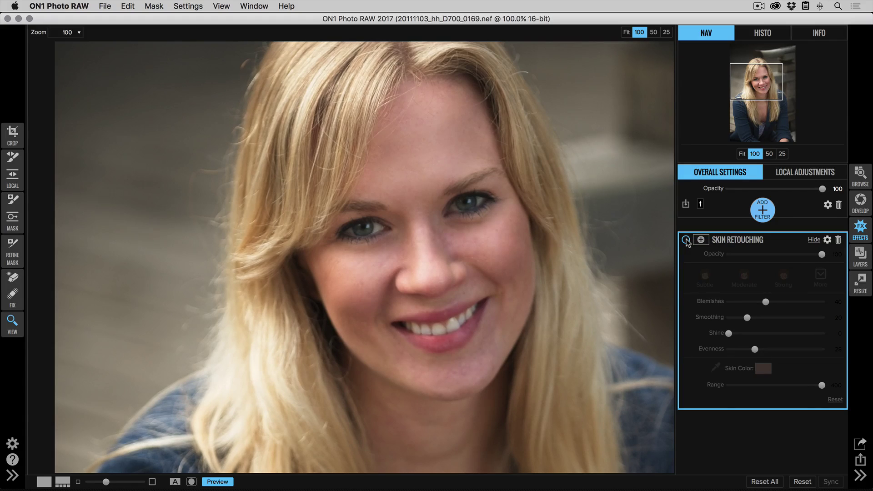
pyautogui.click(685, 240)
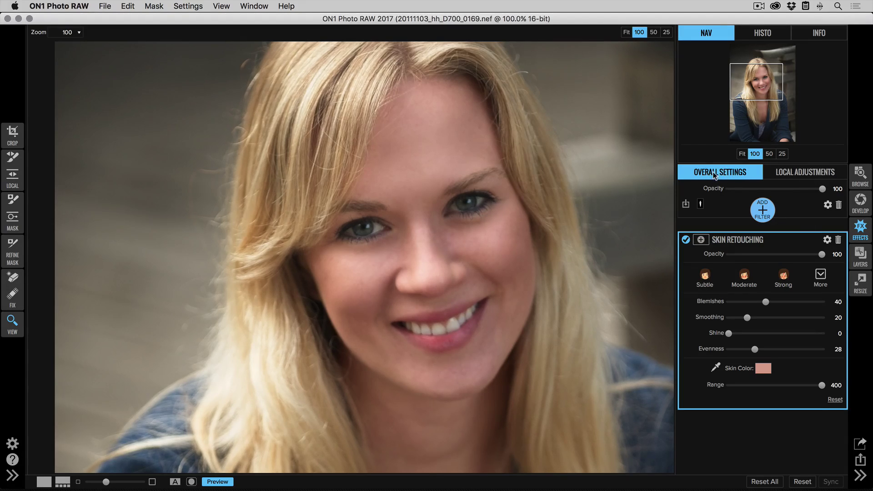
pyautogui.click(788, 172)
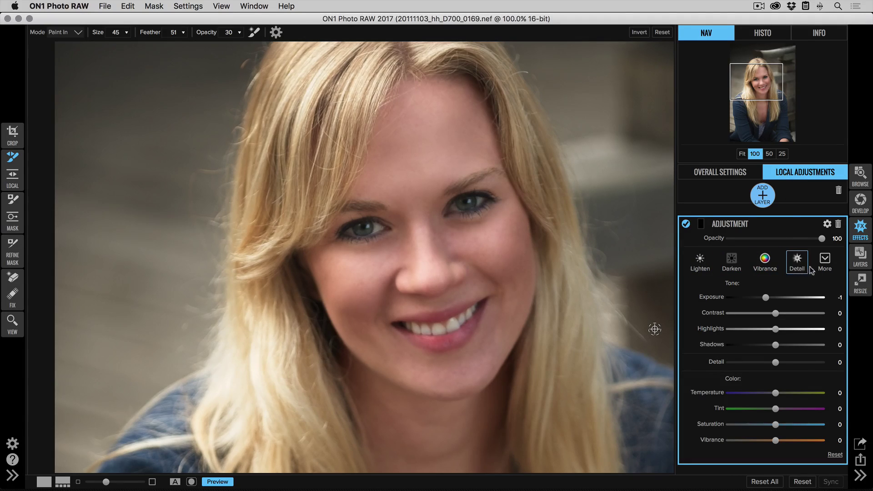
pyautogui.click(825, 262)
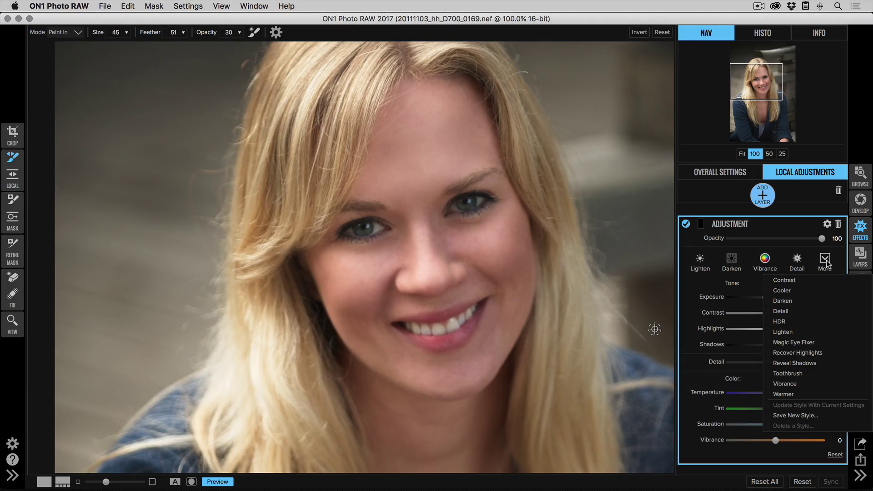
pyautogui.click(803, 341)
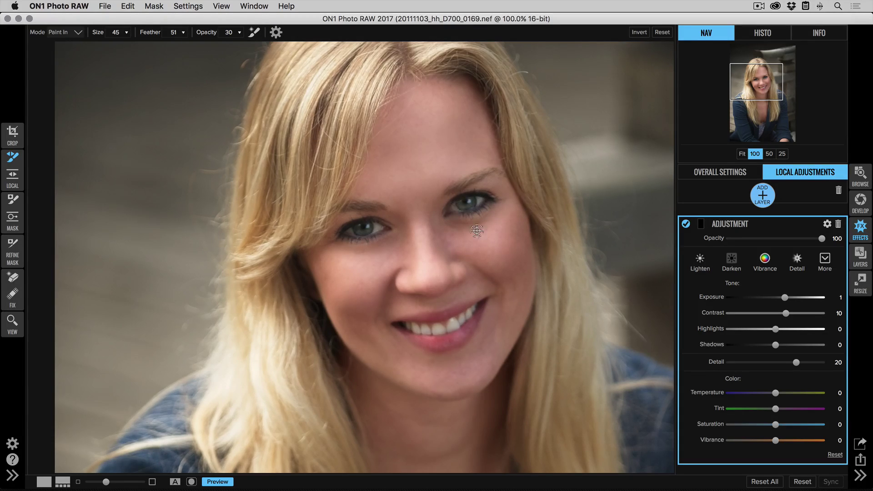
pyautogui.moveTo(359, 231)
pyautogui.mouseDown()
pyautogui.moveTo(352, 231)
pyautogui.moveTo(376, 228)
pyautogui.moveTo(367, 226)
pyautogui.mouseUp()
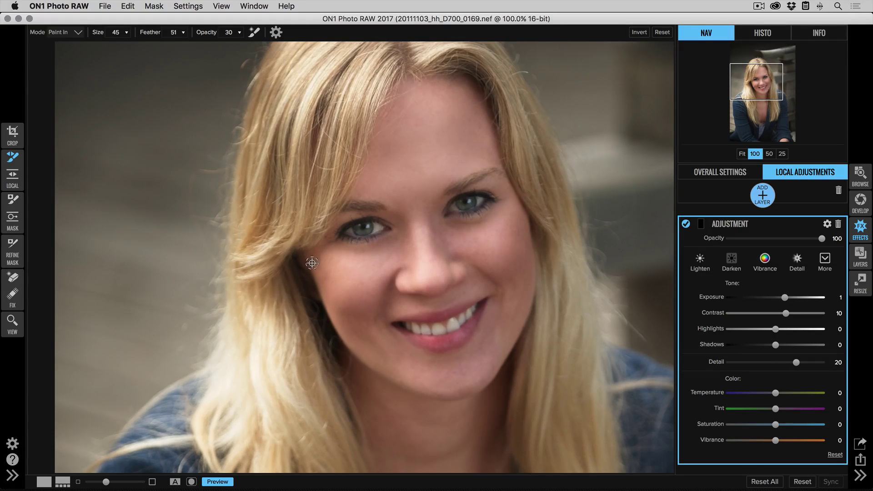
pyautogui.click(687, 225)
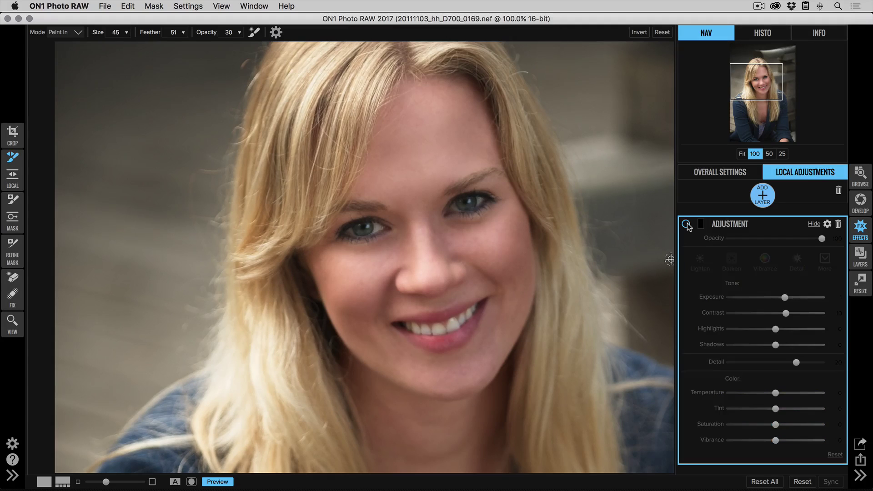
pyautogui.click(686, 224)
pyautogui.click(686, 225)
pyautogui.click(686, 225)
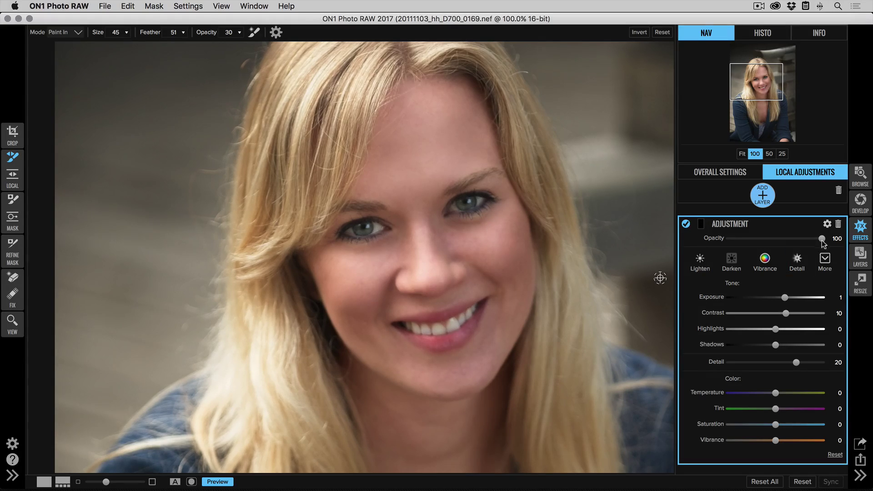
pyautogui.moveTo(822, 238)
pyautogui.mouseDown()
pyautogui.moveTo(762, 239)
pyautogui.moveTo(828, 245)
pyautogui.mouseUp()
pyautogui.moveTo(763, 243); pyautogui.dragTo(823, 245)
# - Add a new Detail-preset layer (Detail 40) and paint it over both eyes with a size-35 brush
pyautogui.click(762, 195)
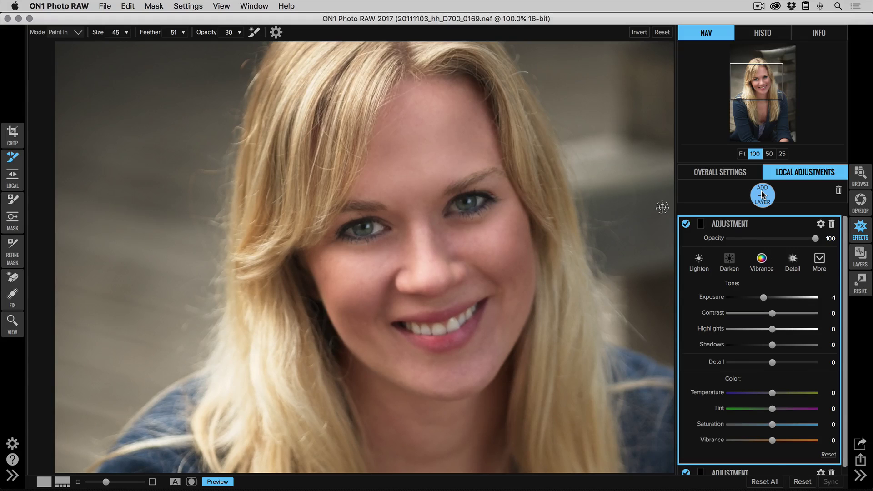
pyautogui.click(793, 261)
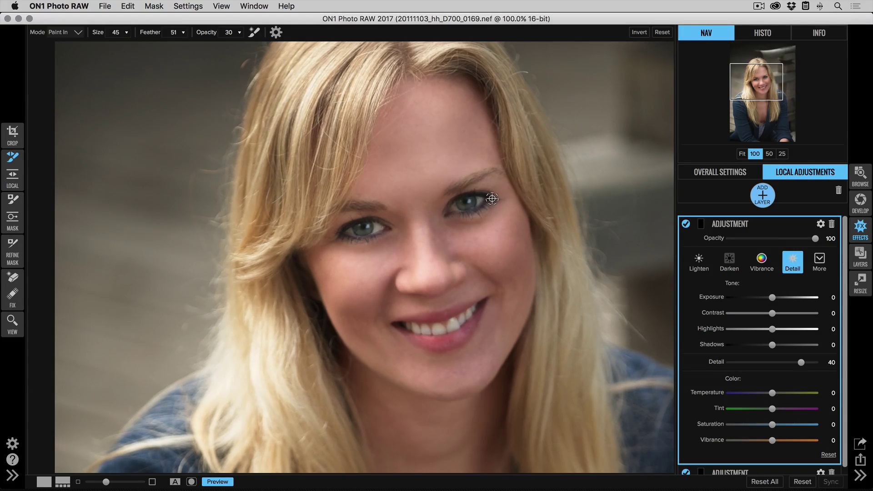
pyautogui.press('[')
pyautogui.moveTo(447, 202)
pyautogui.mouseDown()
pyautogui.moveTo(462, 220)
pyautogui.moveTo(459, 212)
pyautogui.moveTo(492, 205)
pyautogui.mouseUp()
pyautogui.moveTo(348, 232)
pyautogui.mouseDown()
pyautogui.moveTo(378, 219)
pyautogui.moveTo(341, 233)
pyautogui.mouseUp()
# - Restrict the Detail layer's blending options to Shadows with a Range of 40
pyautogui.click(821, 225)
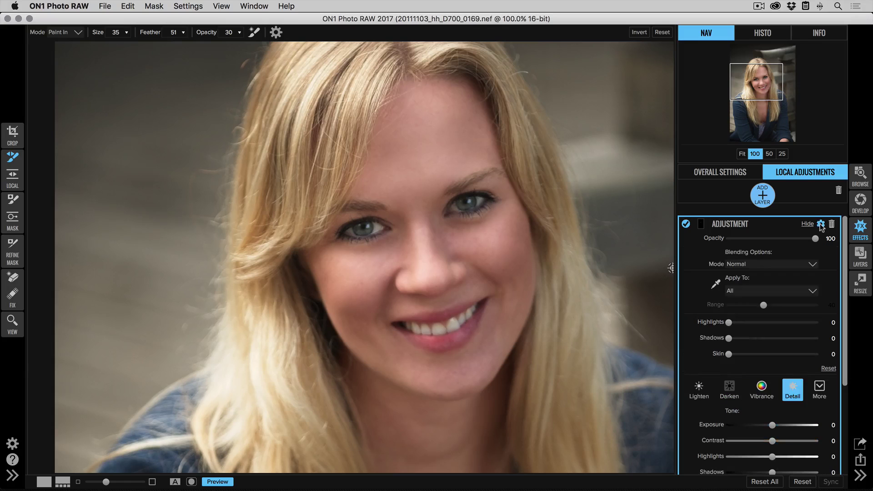
pyautogui.click(745, 291)
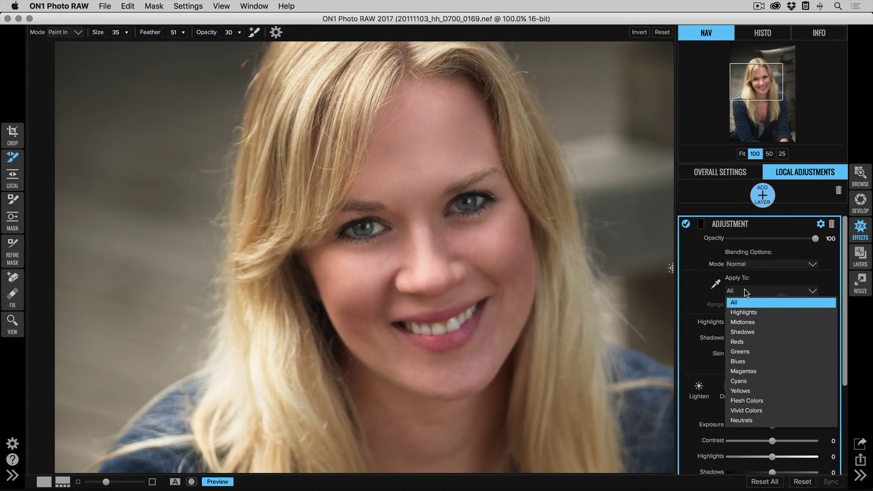
pyautogui.click(747, 332)
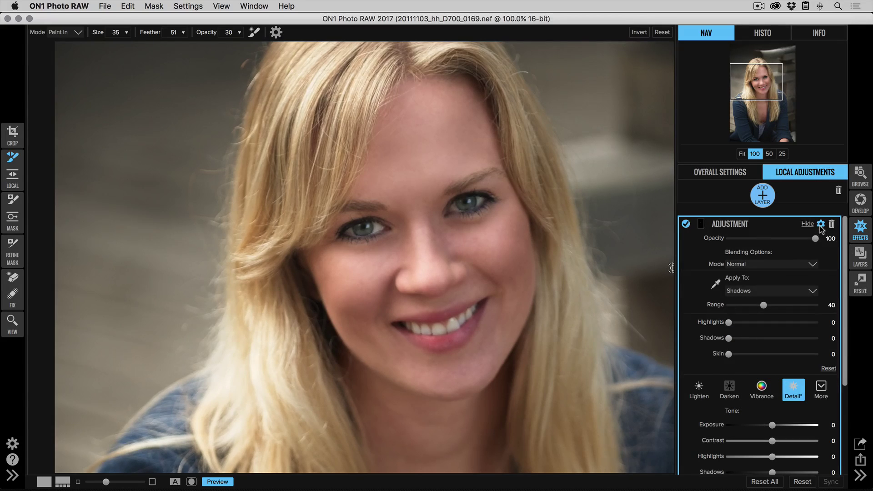
pyautogui.click(820, 225)
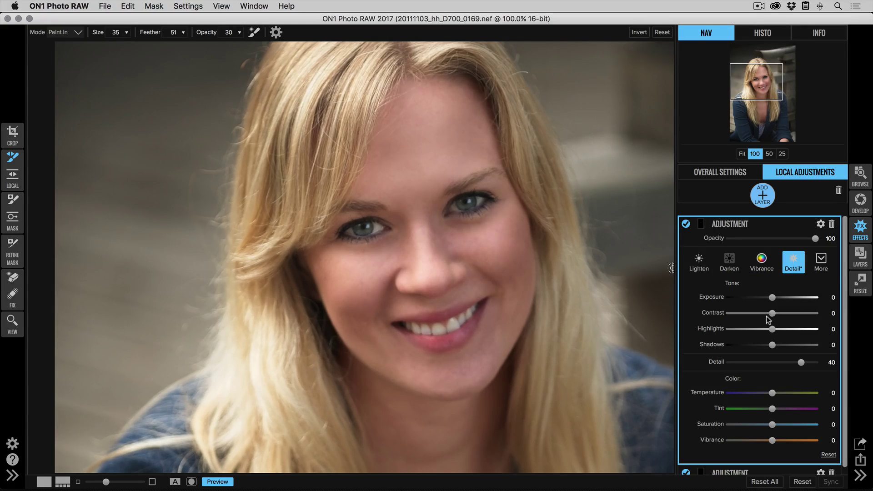
# - Set the sharpening layer to Shadows -13 and Exposure -0.8, comparing it on and off
pyautogui.moveTo(771, 344); pyautogui.dragTo(746, 344)
pyautogui.moveTo(772, 300); pyautogui.dragTo(764, 299)
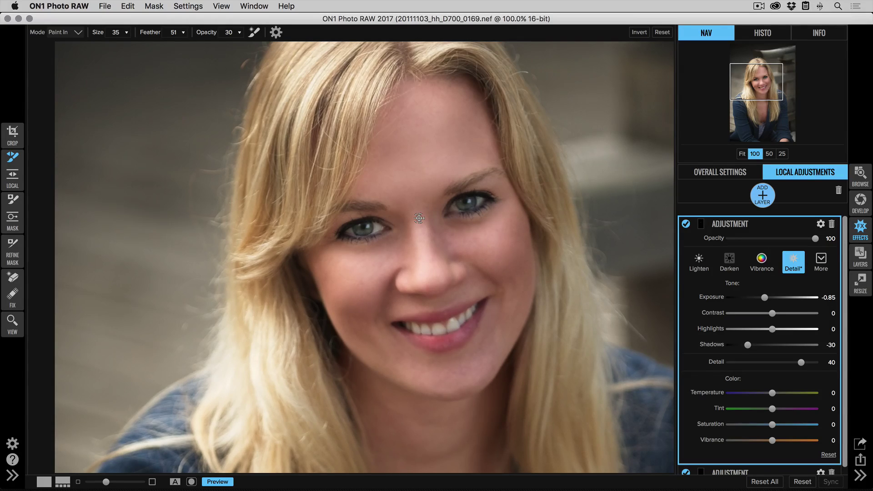
pyautogui.click(686, 224)
pyautogui.click(685, 224)
pyautogui.click(685, 224)
pyautogui.click(685, 224)
# - Reset Exposure to -0.8 and Shadows to -13, and lower the layer opacity to 67
pyautogui.moveTo(764, 298); pyautogui.dragTo(766, 300)
pyautogui.moveTo(746, 340); pyautogui.dragTo(757, 341)
pyautogui.moveTo(815, 239); pyautogui.dragTo(760, 247)
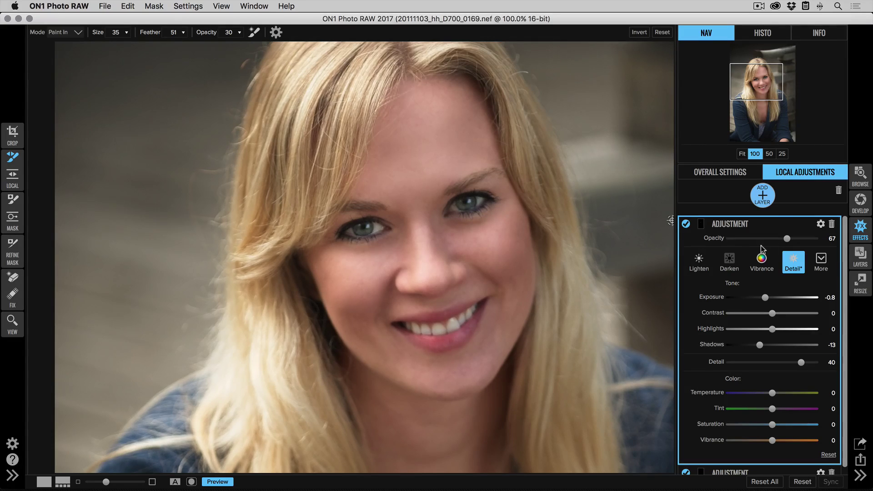
# - Add a Toothbrush whitening layer and paint it over the teeth with a size-45 brush
pyautogui.click(762, 196)
pyautogui.click(819, 260)
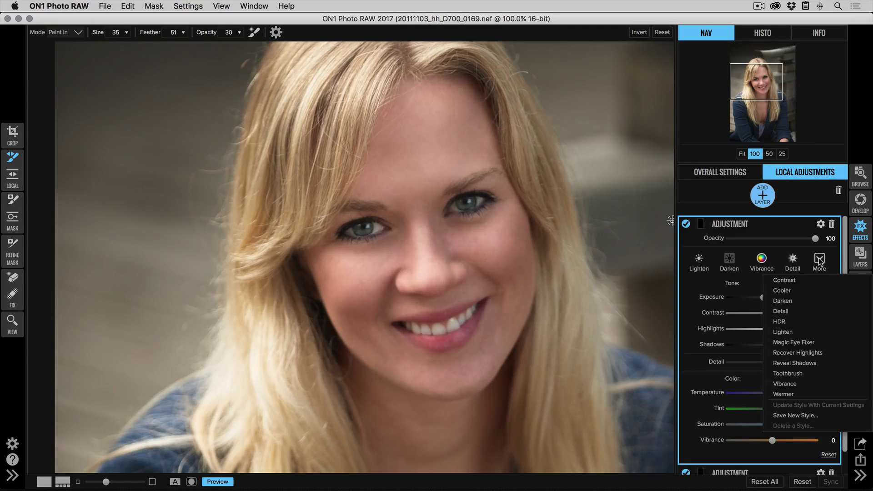
pyautogui.click(813, 373)
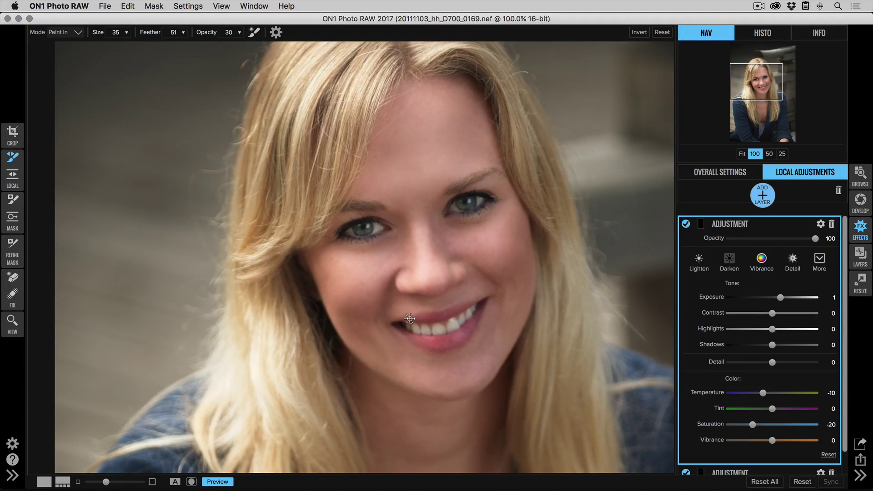
pyautogui.press(']')
pyautogui.moveTo(454, 323)
pyautogui.mouseDown()
pyautogui.moveTo(466, 316)
pyautogui.moveTo(435, 326)
pyautogui.moveTo(443, 330)
pyautogui.moveTo(403, 326)
pyautogui.mouseUp()
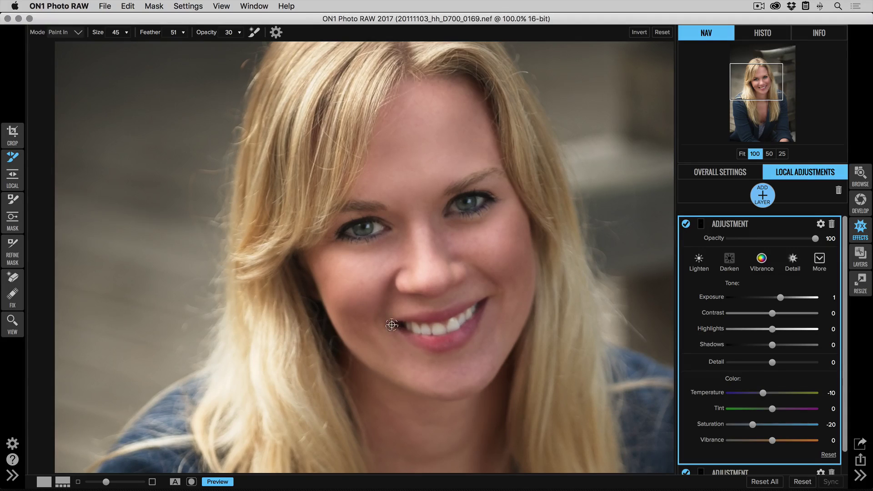
# - Compare the whitening, then tune it to Exposure 0.4 and Saturation -40
pyautogui.click(685, 223)
pyautogui.click(686, 224)
pyautogui.moveTo(781, 299); pyautogui.dragTo(776, 299)
pyautogui.moveTo(754, 425)
pyautogui.mouseDown()
pyautogui.moveTo(764, 425)
pyautogui.moveTo(728, 428)
pyautogui.moveTo(743, 427)
pyautogui.mouseUp()
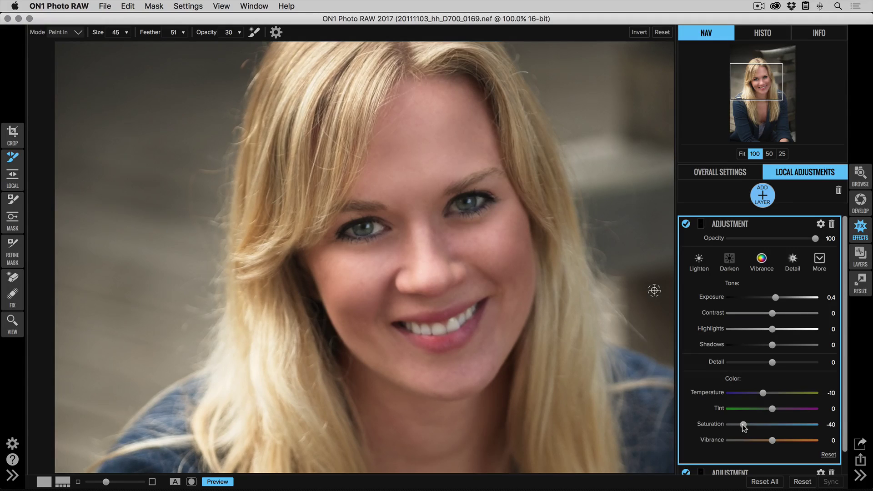